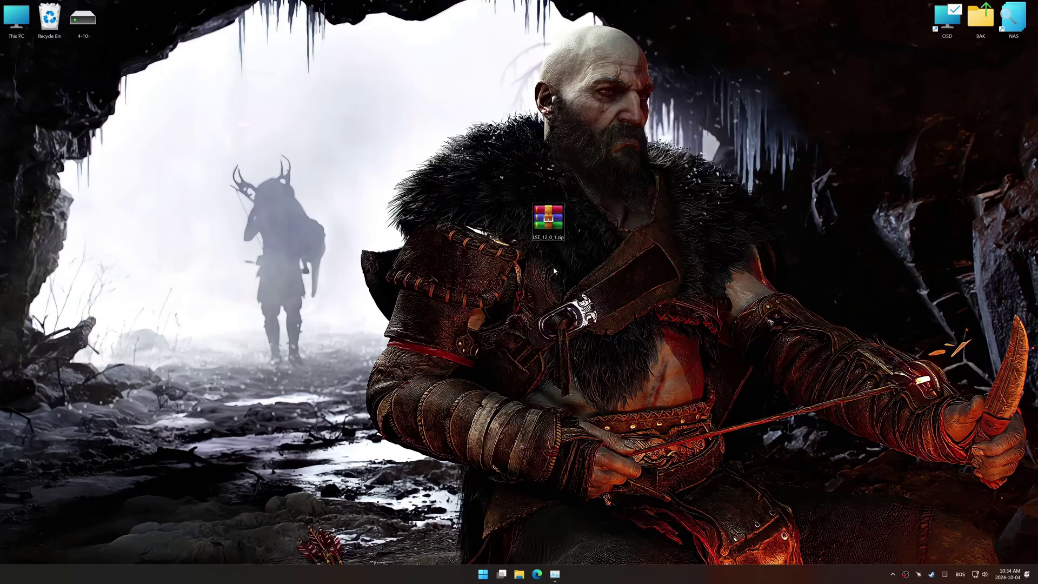
- Extract the archive with WinRAR, then install Low Specs Experience v12.0.1, accepting the license
{"action": "right_click", "coordinate": [548, 217]}
{"action": "left_click", "coordinate": [682, 259]}
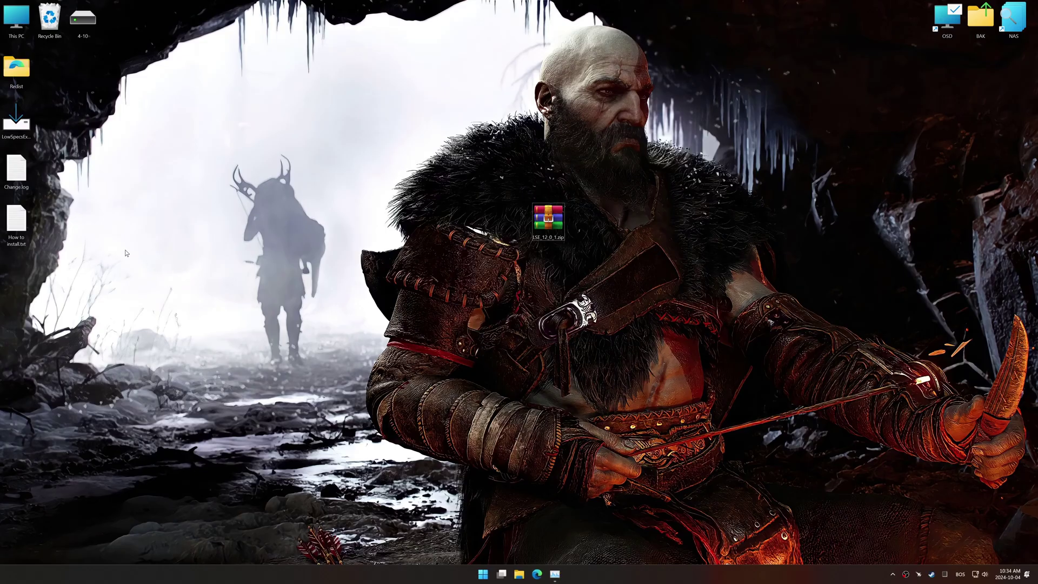
{"action": "double_click", "coordinate": [16, 122]}
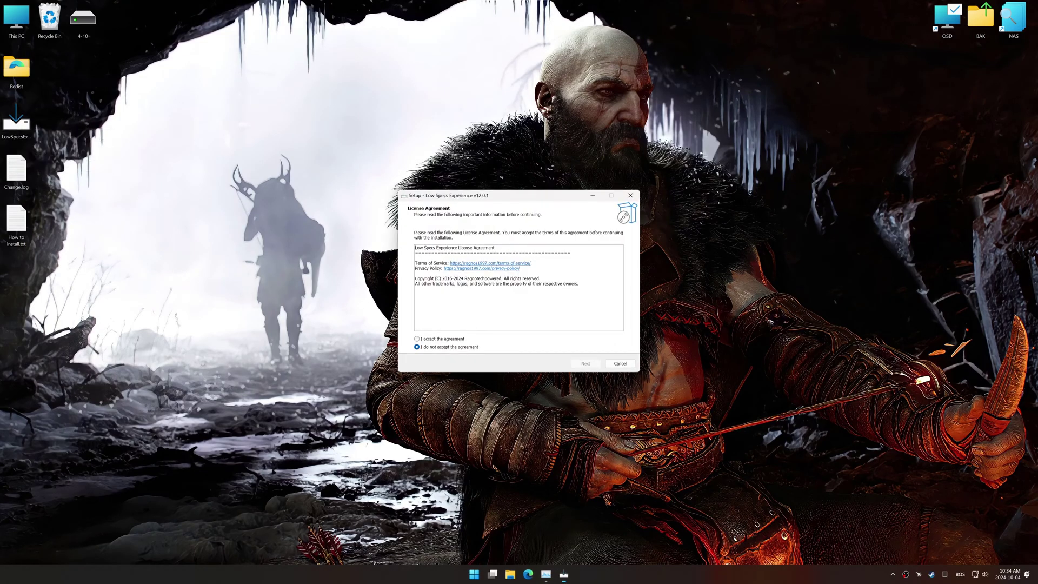
{"action": "left_click", "coordinate": [417, 338]}
{"action": "left_click", "coordinate": [586, 363]}
{"action": "left_click", "coordinate": [586, 364]}
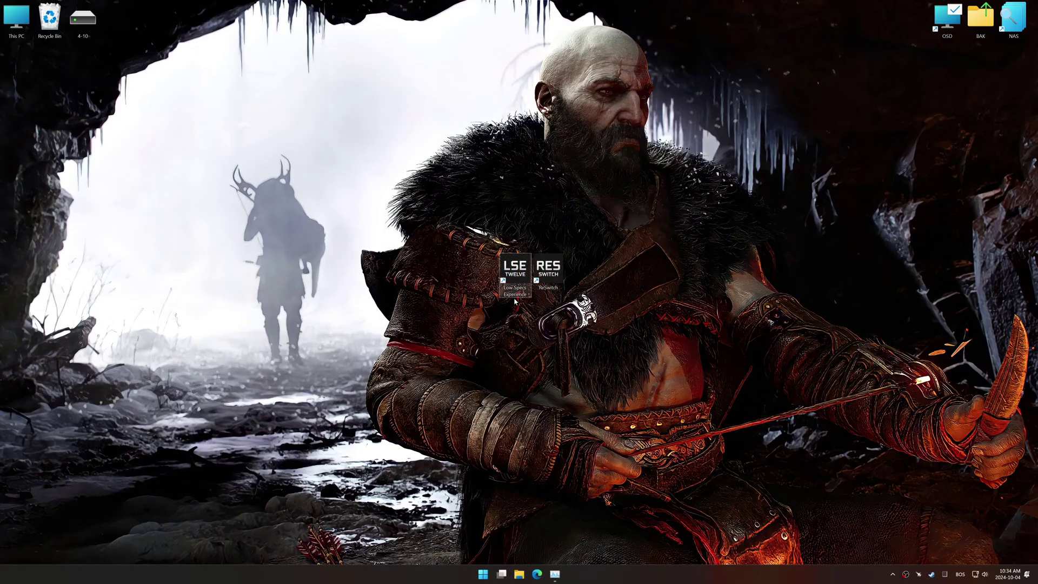
- Launch Low Specs Experience and select God of War Ragnarök in the Optimization Catalog
{"action": "double_click", "coordinate": [515, 300]}
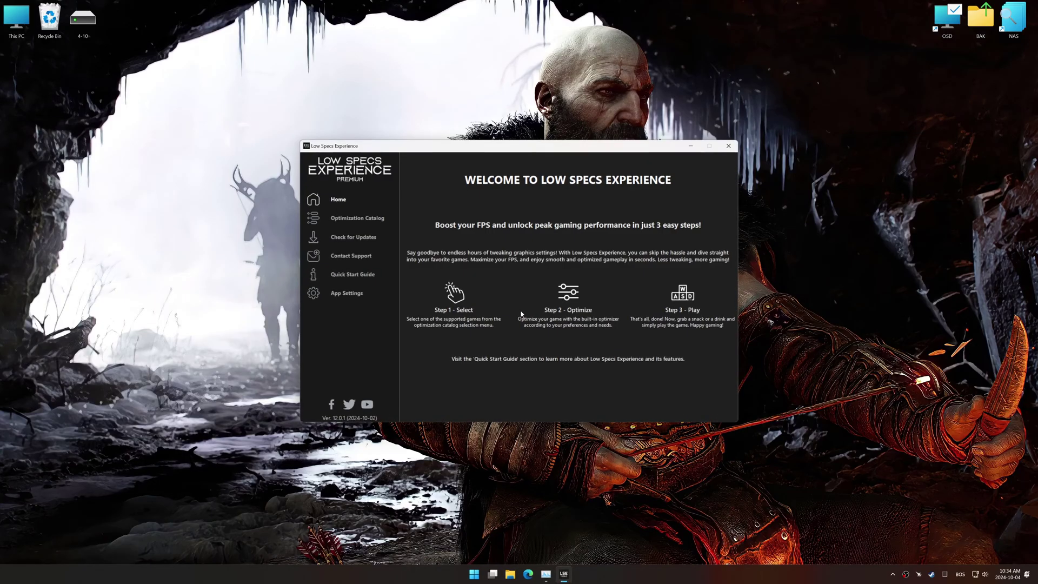
{"action": "left_click", "coordinate": [341, 219]}
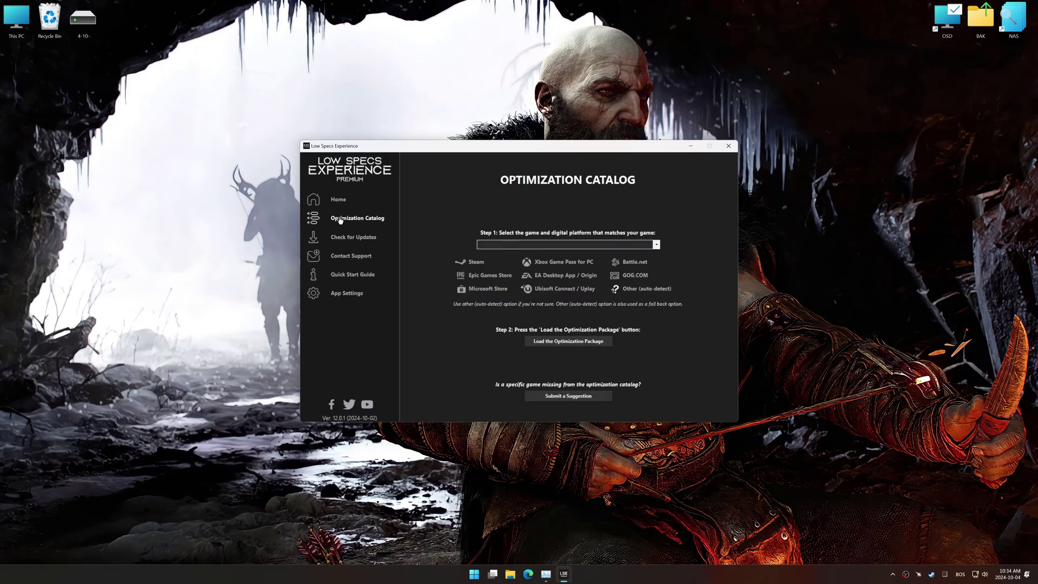
{"action": "left_click", "coordinate": [560, 245]}
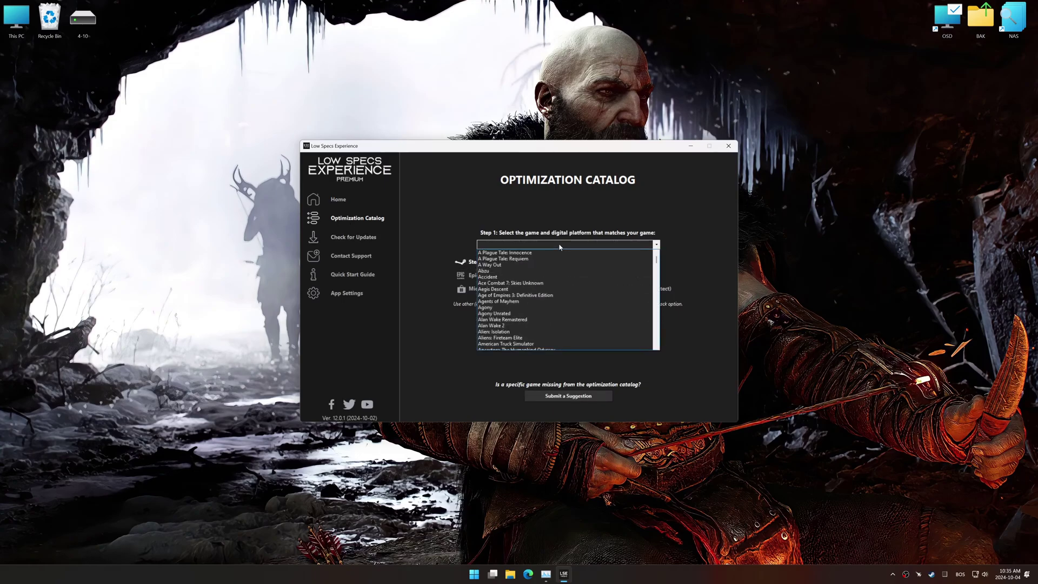
{"action": "scroll", "coordinate": [537, 301], "scroll_direction": "down", "scroll_amount": 5}
{"action": "scroll", "coordinate": [538, 302], "scroll_direction": "down", "scroll_amount": 5}
{"action": "scroll", "coordinate": [538, 302], "scroll_direction": "down", "scroll_amount": 5}
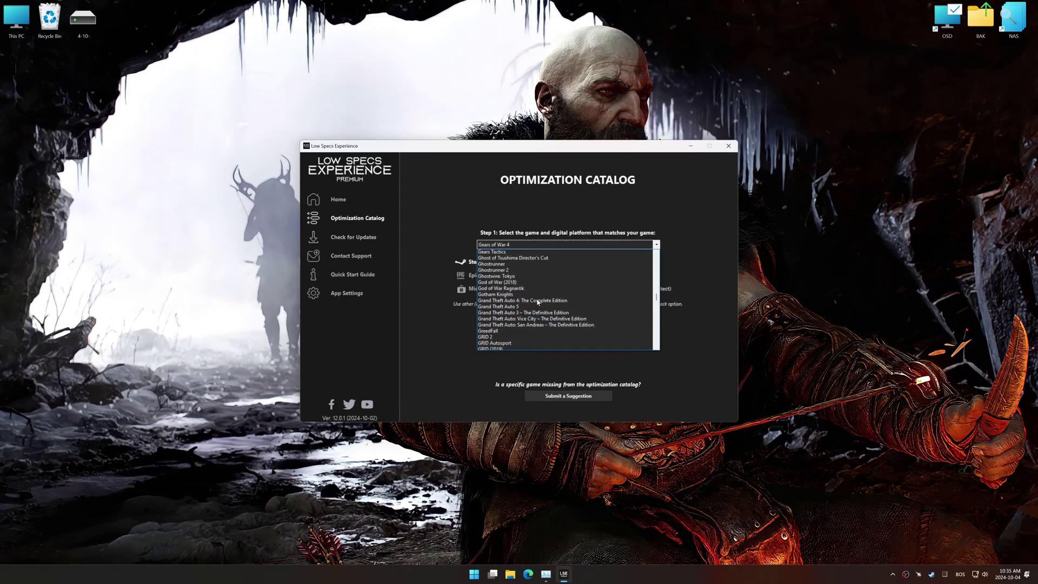
{"action": "left_click", "coordinate": [523, 284]}
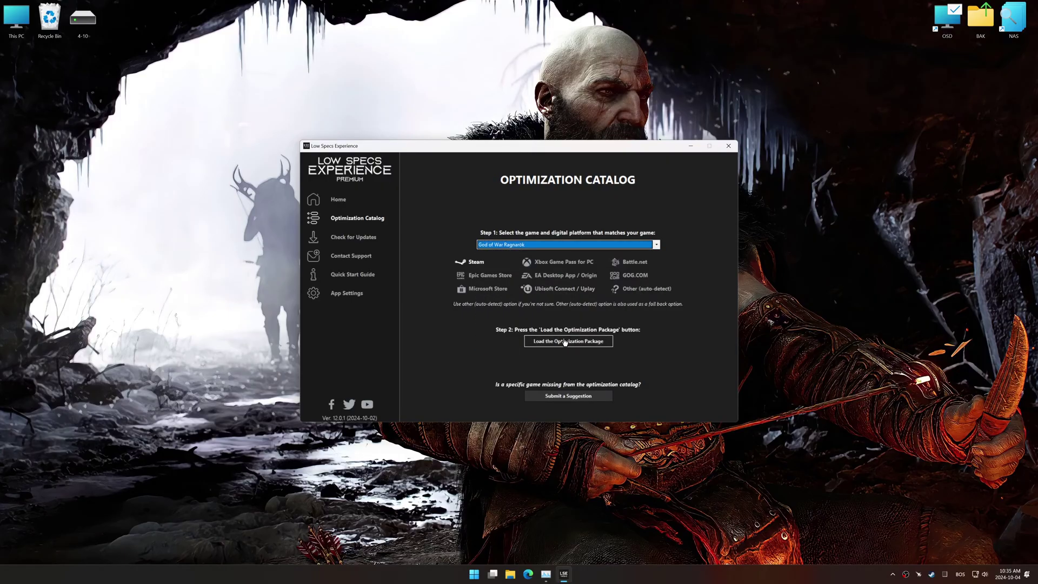
- Load the optimization package and confirm the God of War - Ragnarok install folder
{"action": "left_click", "coordinate": [565, 342]}
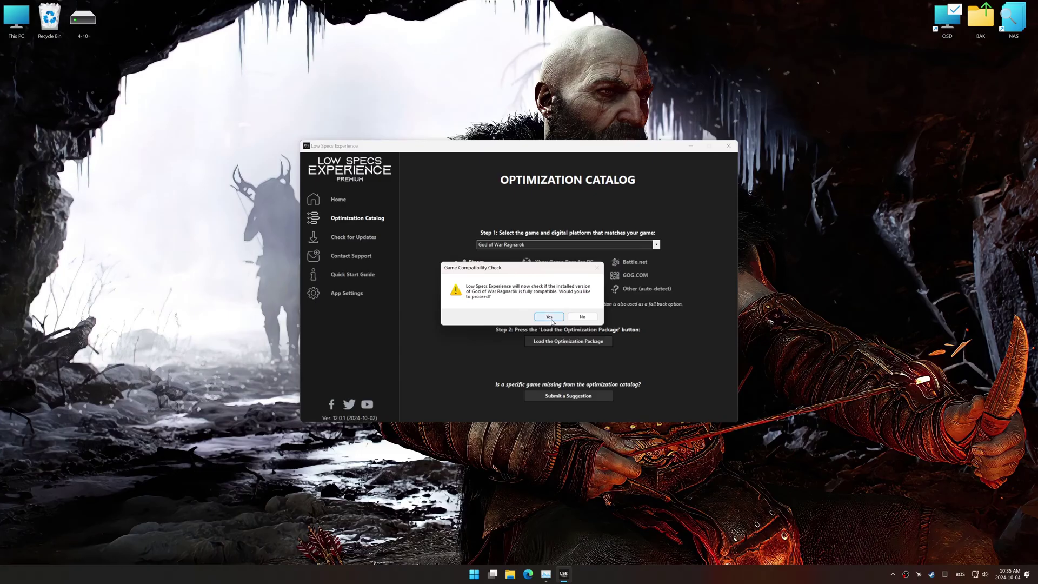
{"action": "left_click", "coordinate": [551, 319]}
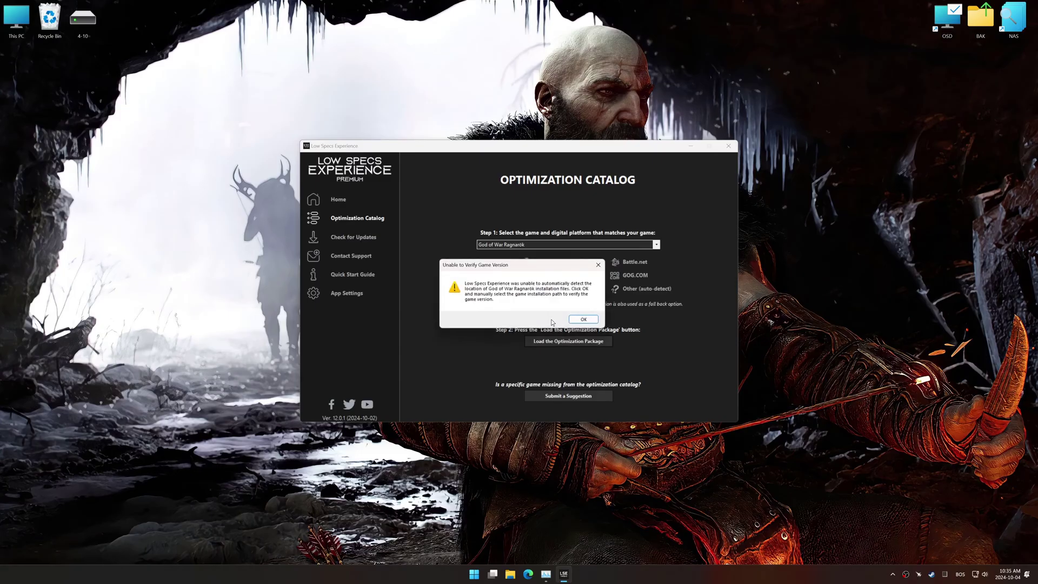
{"action": "left_click", "coordinate": [590, 321]}
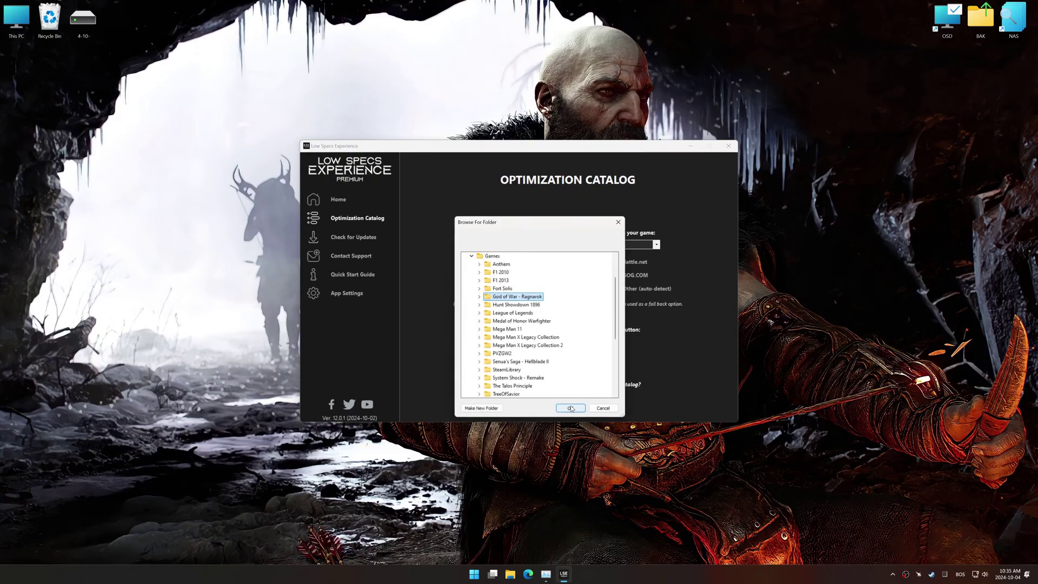
{"action": "left_click", "coordinate": [571, 409]}
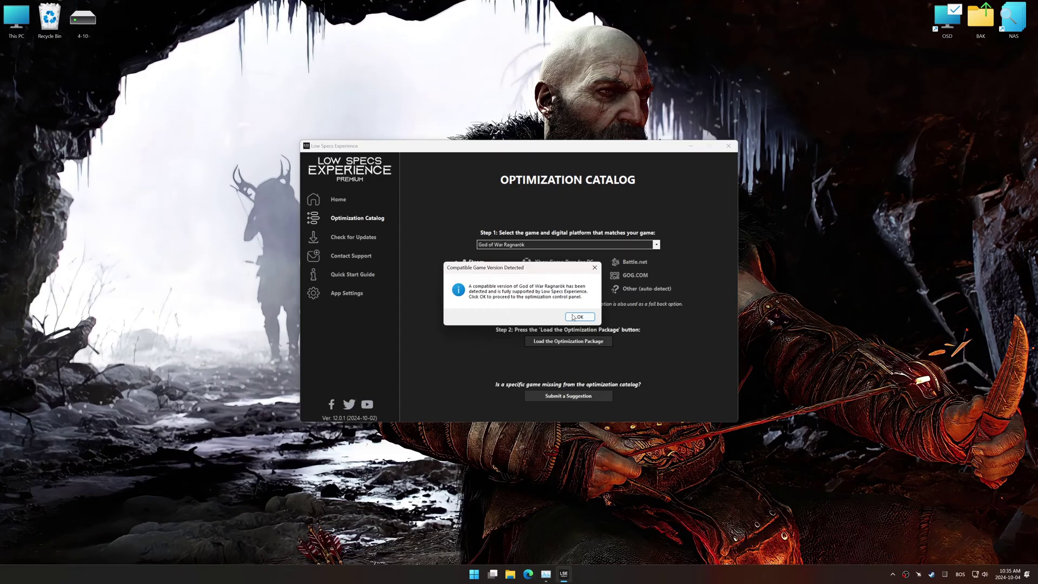
- Choose Maximum Performance Optimization with Performance Mode target and 1920 x 1080 - 16:9 resolution
{"action": "left_click", "coordinate": [573, 317]}
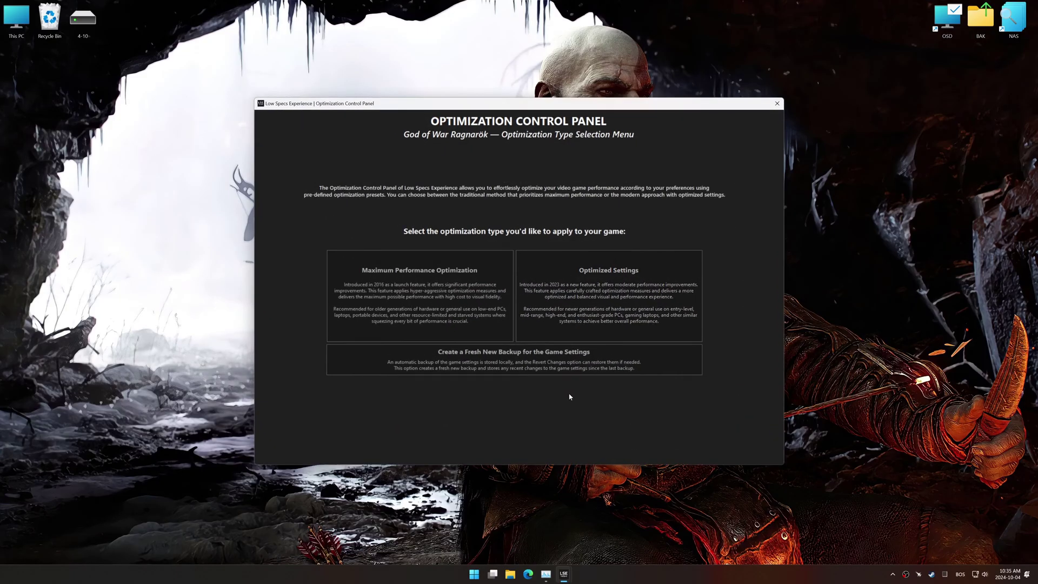
{"action": "left_click", "coordinate": [422, 313]}
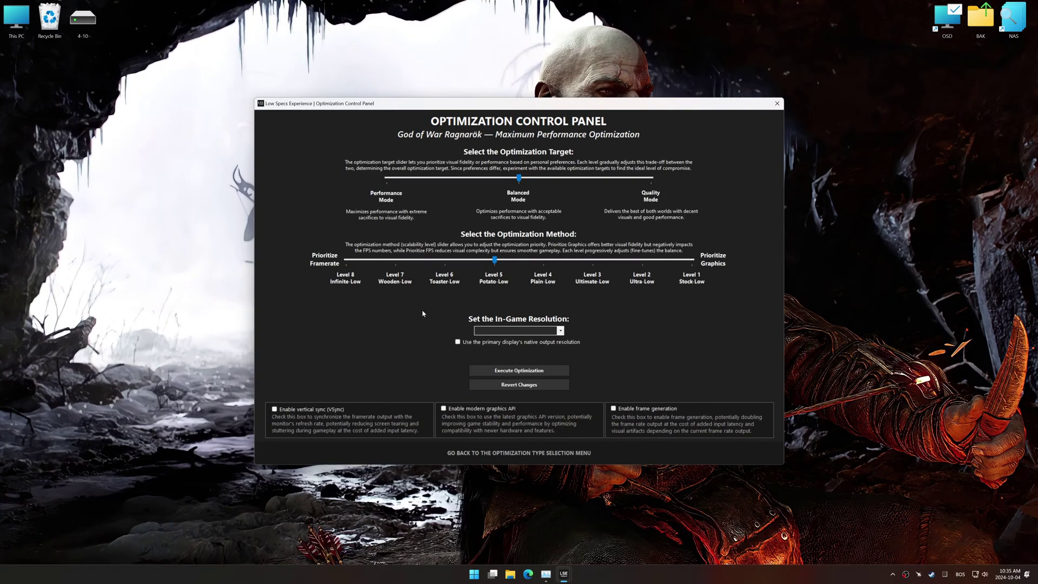
{"action": "left_click_drag", "start_coordinate": [518, 178], "coordinate": [387, 178]}
{"action": "left_click", "coordinate": [519, 331]}
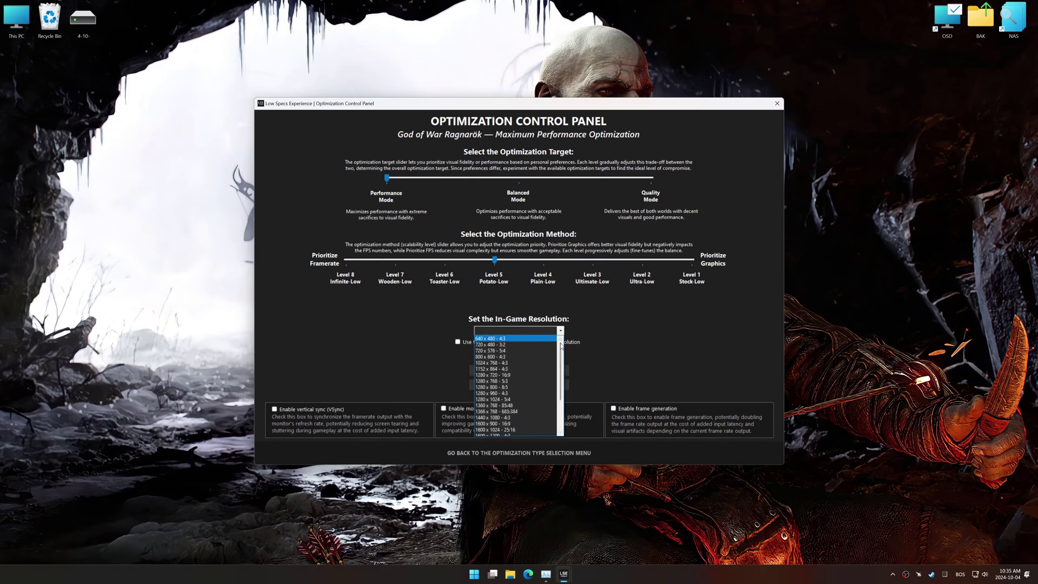
{"action": "scroll", "coordinate": [528, 390], "scroll_direction": "down", "scroll_amount": 3}
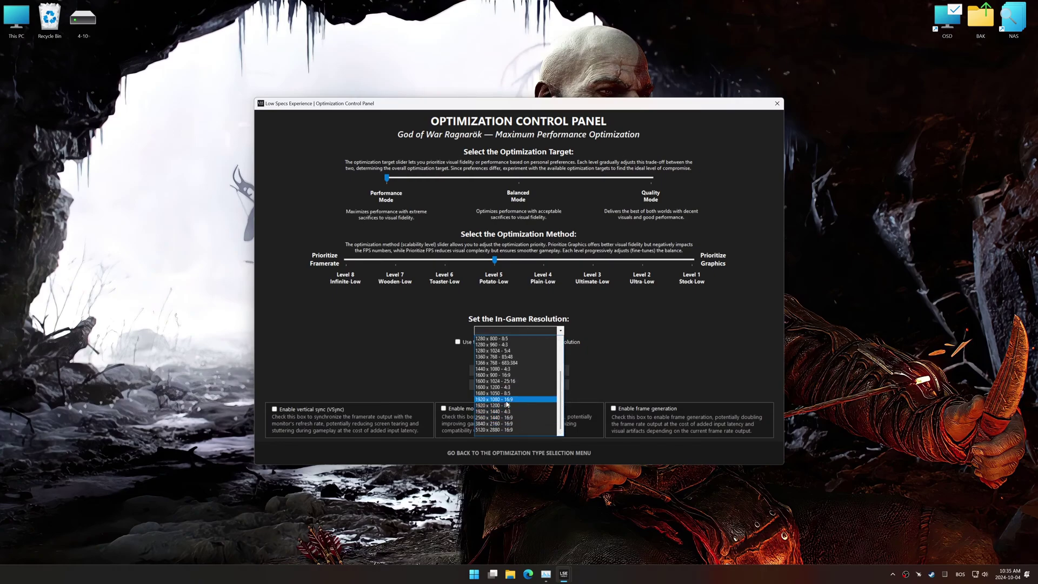
{"action": "left_click", "coordinate": [531, 399]}
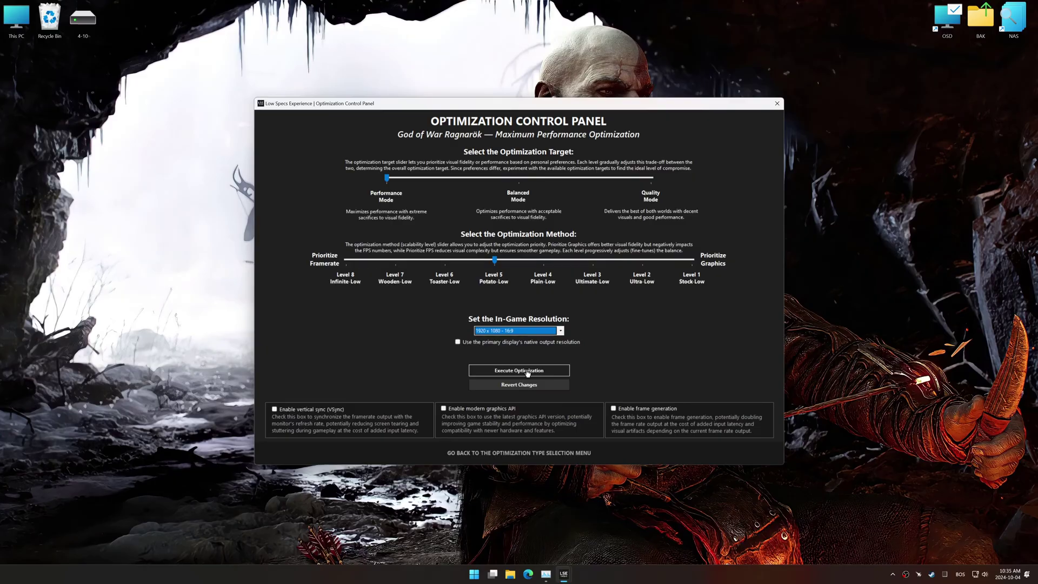
- Execute the Level 5 Potato-Low optimization at 1920x1080 and dismiss the resolution notice
{"action": "left_click", "coordinate": [528, 372]}
{"action": "left_click", "coordinate": [545, 317]}
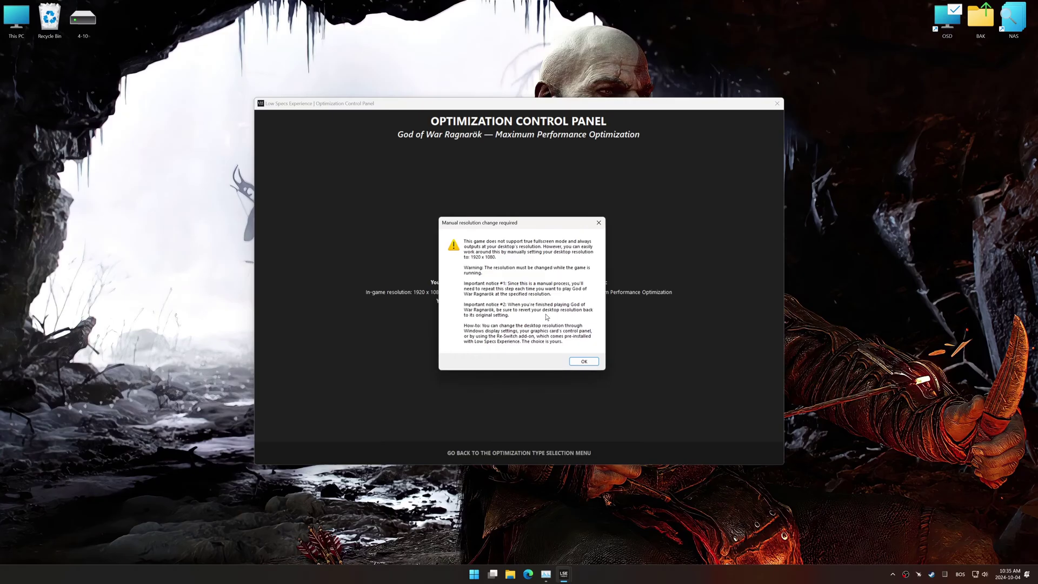
{"action": "left_click", "coordinate": [585, 362]}
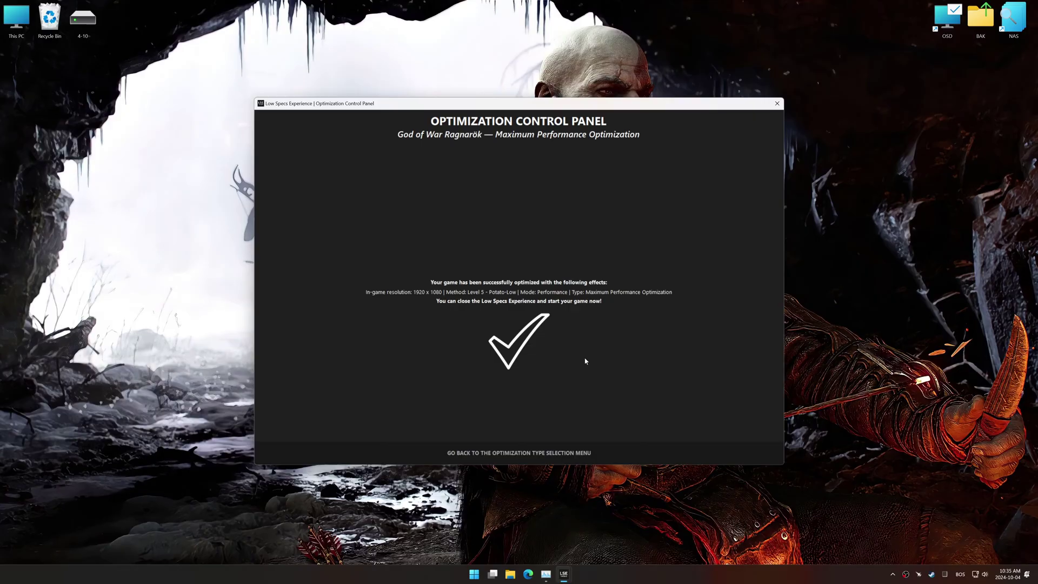
- Revert God of War Ragnarök's applied optimization from the Maximum Performance Optimization page
{"action": "left_click", "coordinate": [547, 452]}
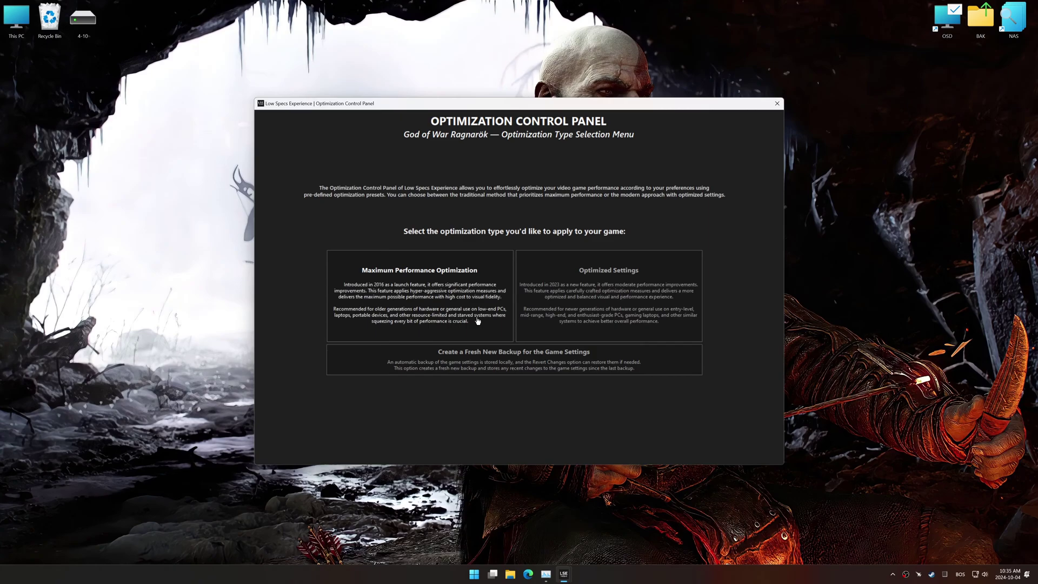
{"action": "left_click", "coordinate": [478, 321]}
{"action": "left_click", "coordinate": [524, 384]}
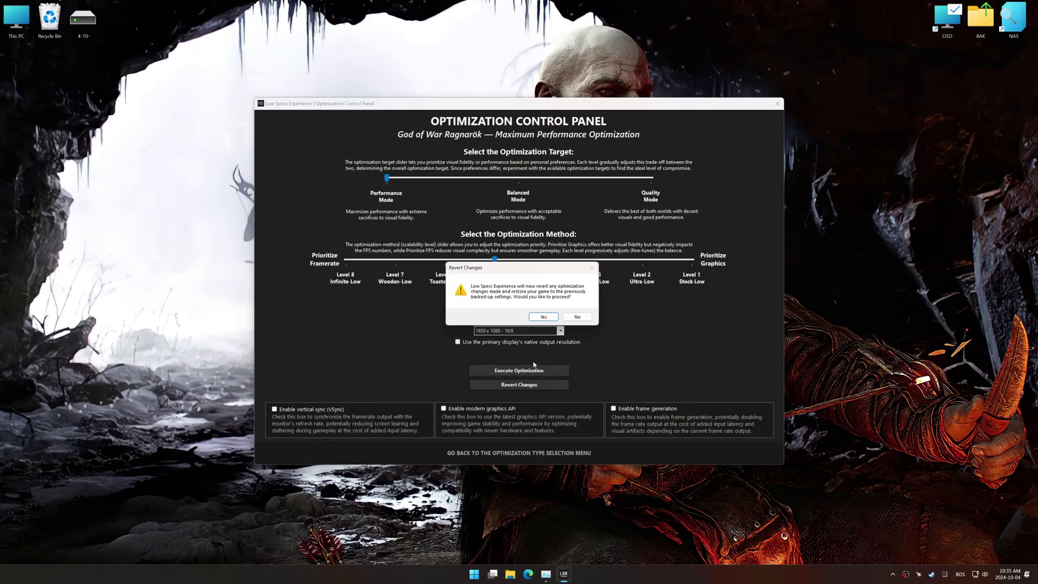
{"action": "left_click", "coordinate": [544, 317]}
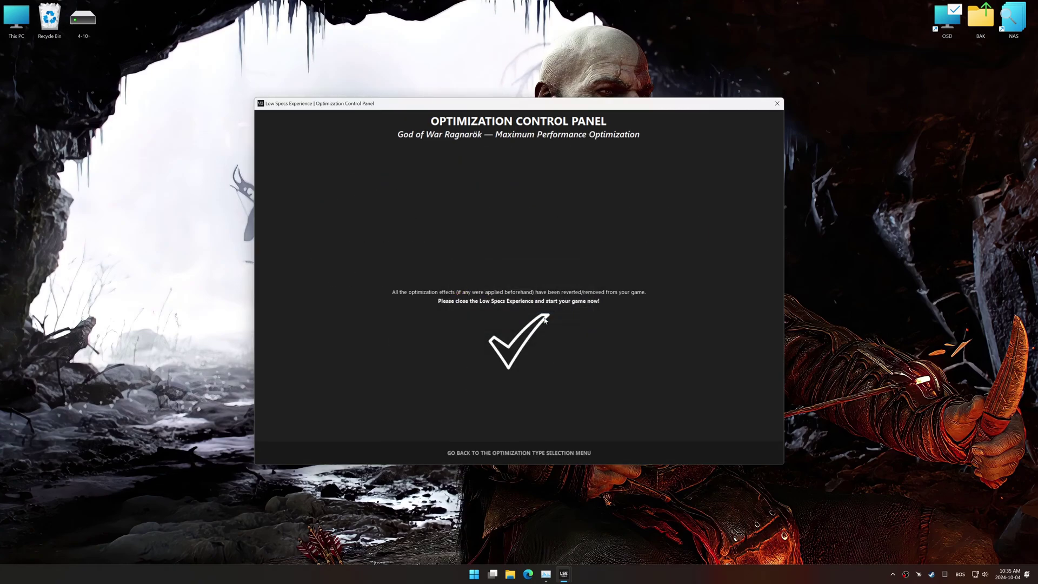